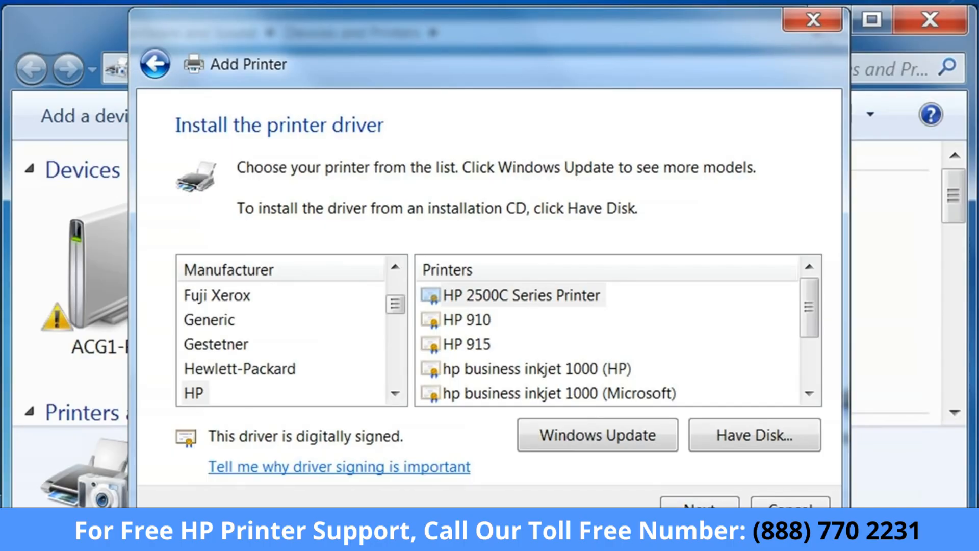
Choose HP as the manufacturer and hp deskjet 990c as the printer driver to install
{"action": "left_click", "coordinate": [264, 383]}
{"action": "left_click_drag", "start_coordinate": [810, 290], "coordinate": [810, 377]}
{"action": "left_click", "coordinate": [540, 367]}
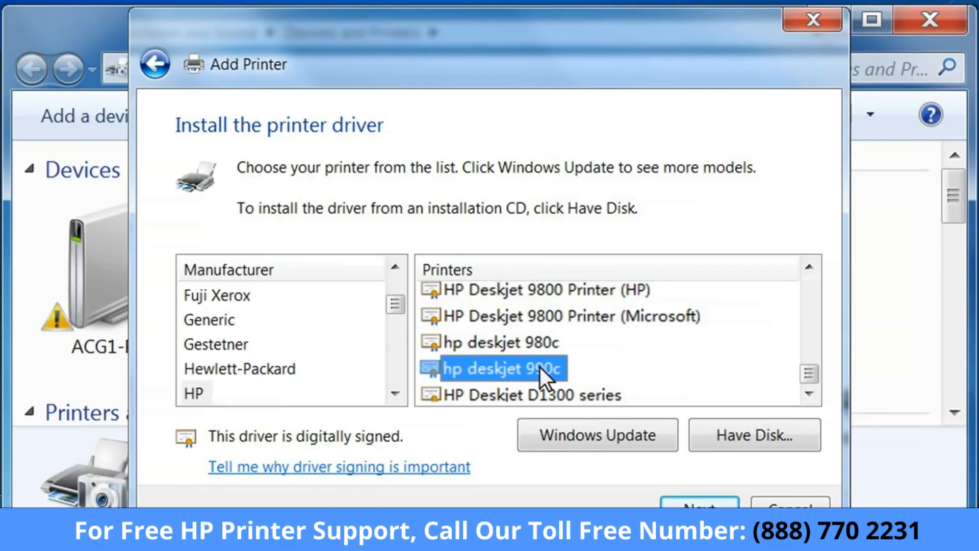
{"action": "left_click", "coordinate": [707, 504]}
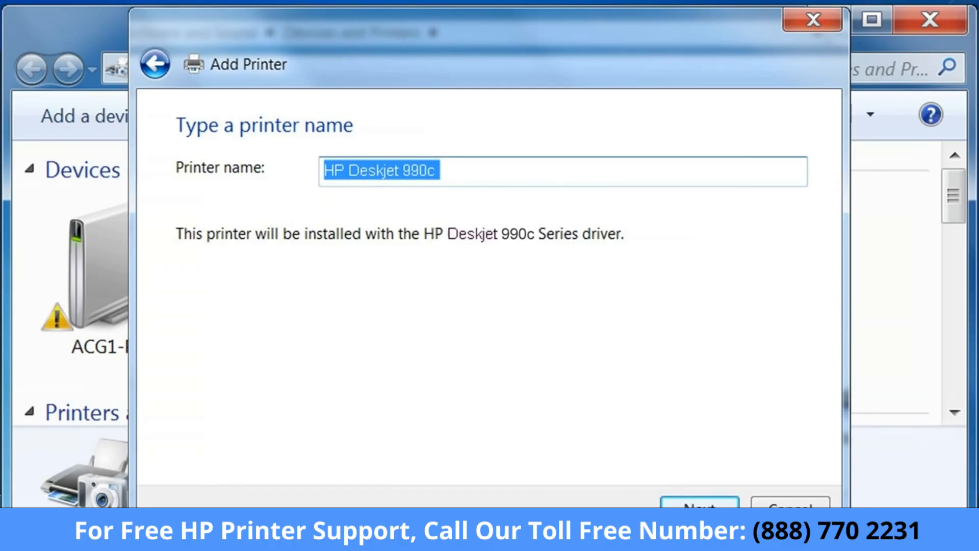
Name the printer HP Deskjet 6122 and accept sharing it on the network under the same name
{"action": "key", "text": "BackSpace"}
{"action": "type", "text": "HP Deskjet 6122"}
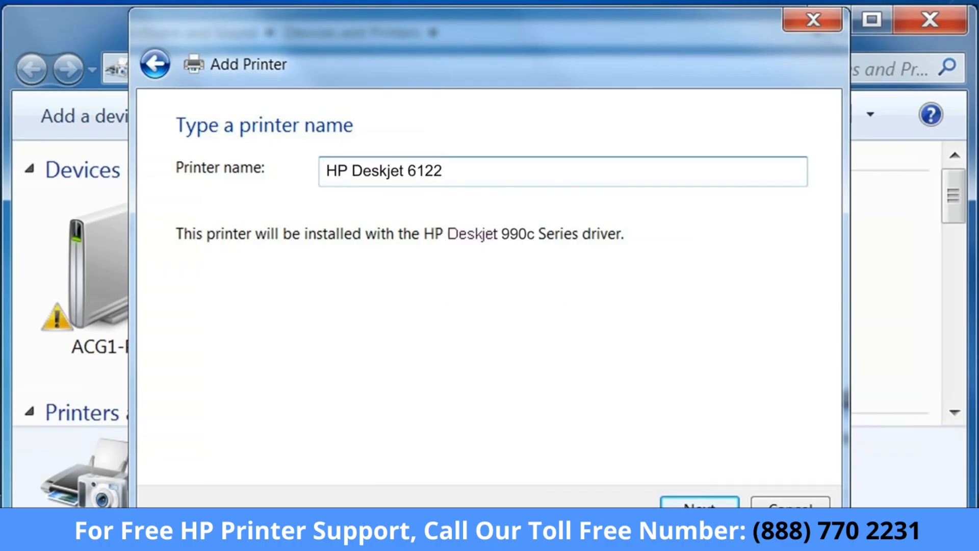
{"action": "left_click", "coordinate": [700, 504]}
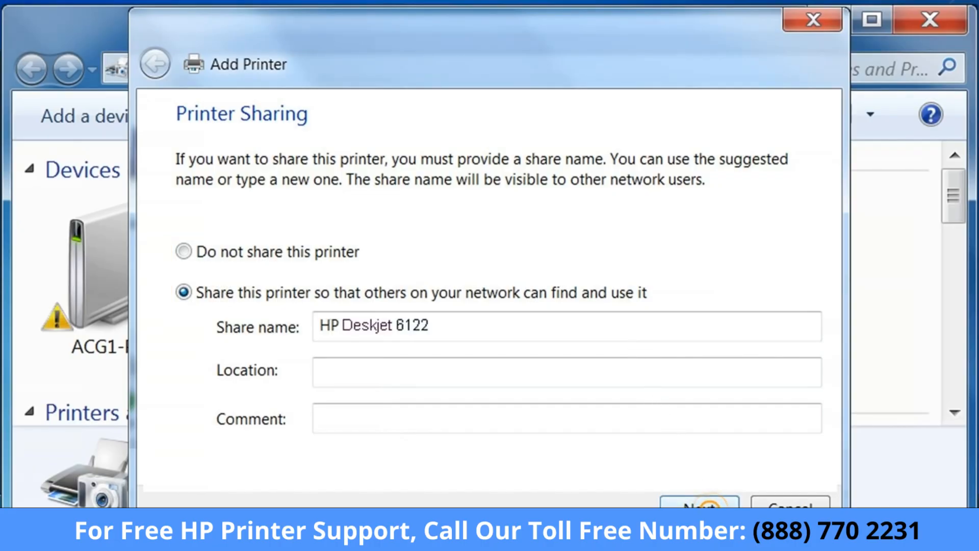
{"action": "left_click", "coordinate": [710, 505]}
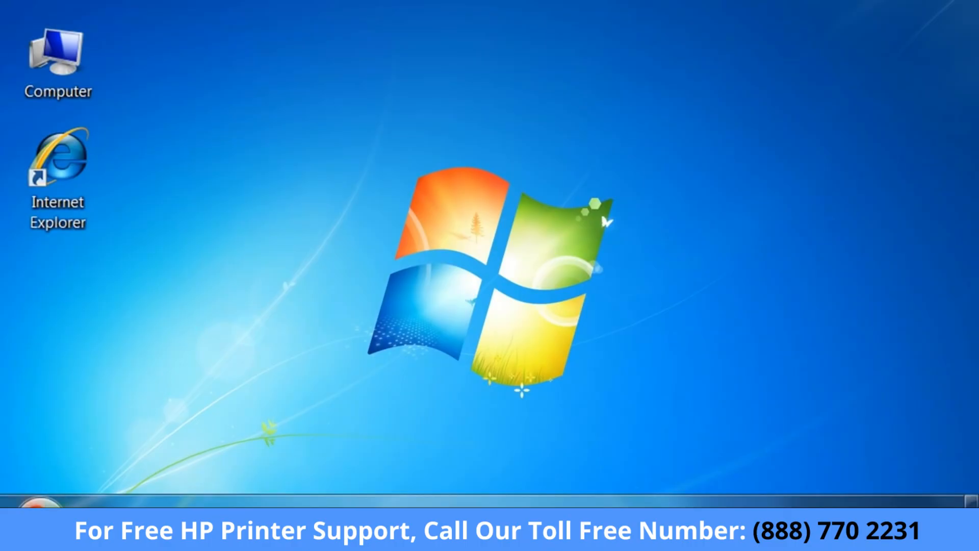
In the printer properties of hp deskjet 6122 under Devices and Printers, assign the printer to port USB002
{"action": "left_click", "coordinate": [36, 504]}
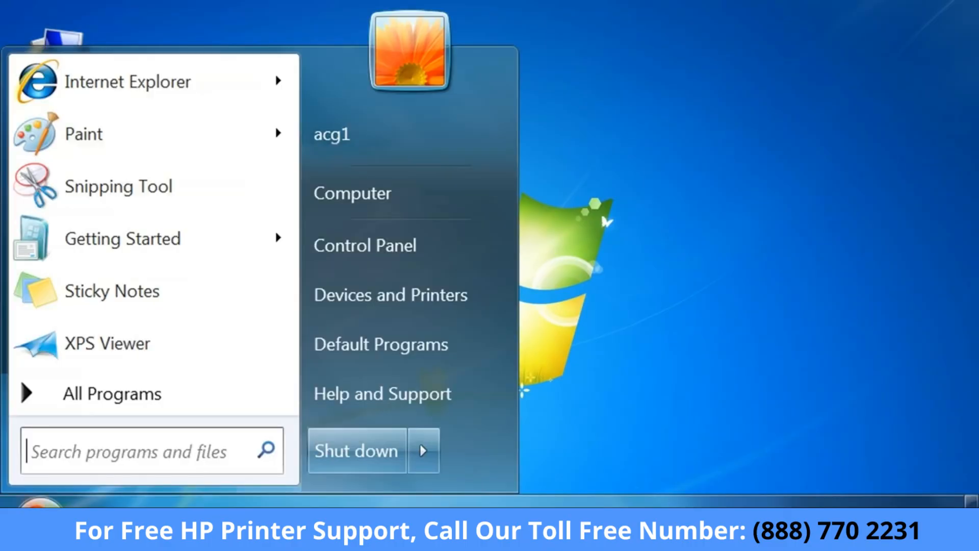
{"action": "left_click", "coordinate": [450, 295]}
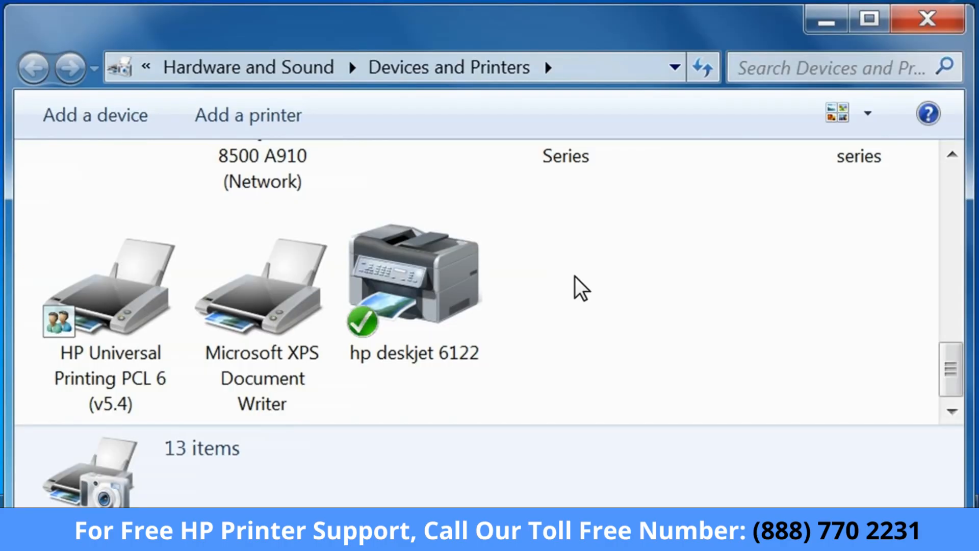
{"action": "right_click", "coordinate": [458, 278]}
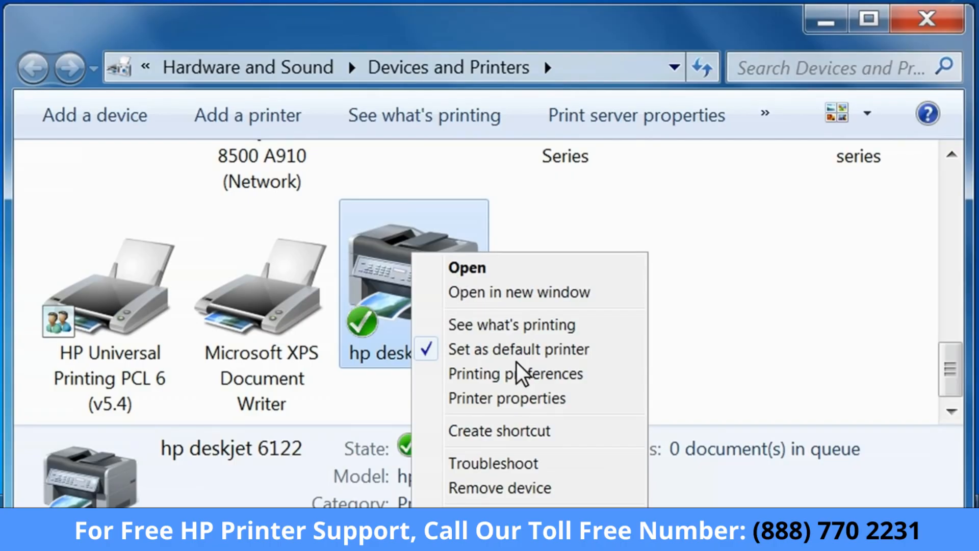
{"action": "left_click", "coordinate": [543, 400]}
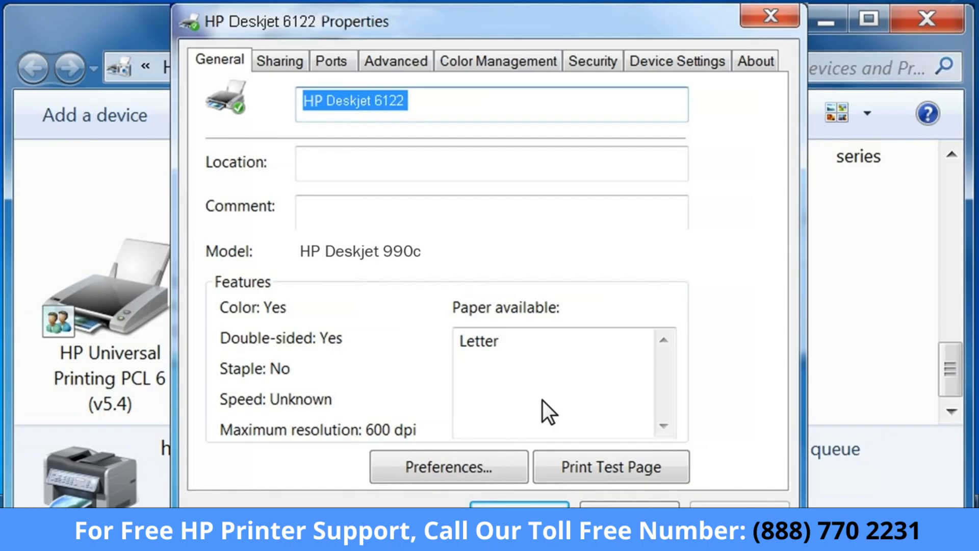
{"action": "left_click", "coordinate": [330, 62]}
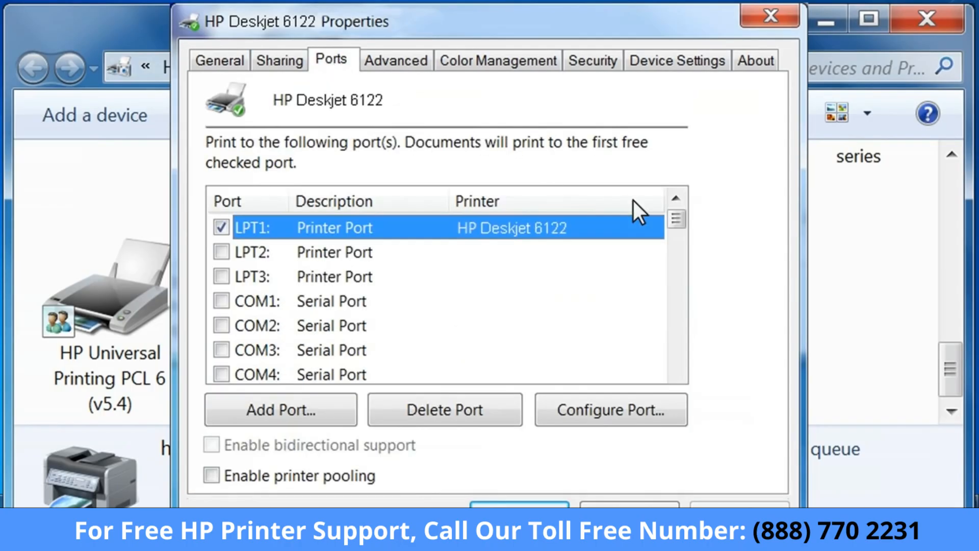
{"action": "left_click_drag", "start_coordinate": [676, 219], "coordinate": [678, 265]}
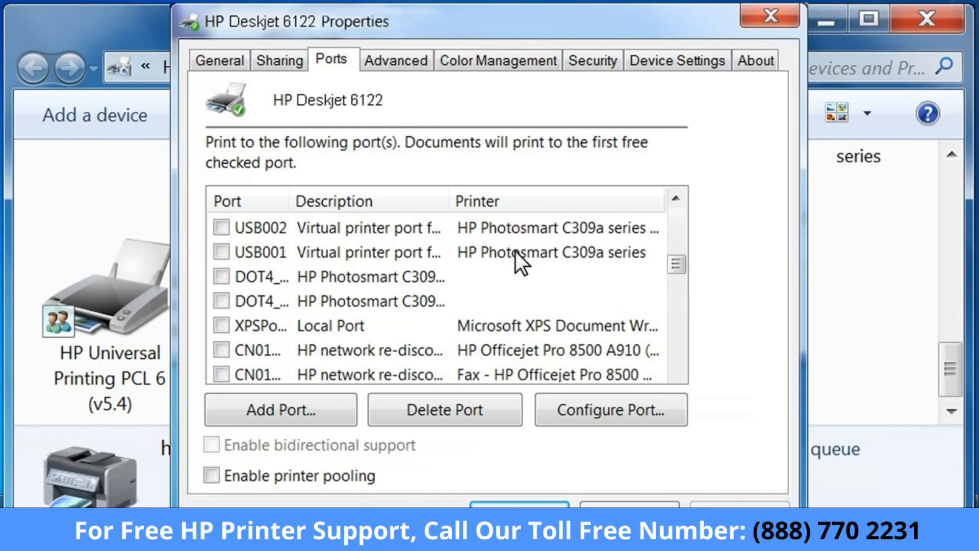
{"action": "left_click", "coordinate": [222, 228]}
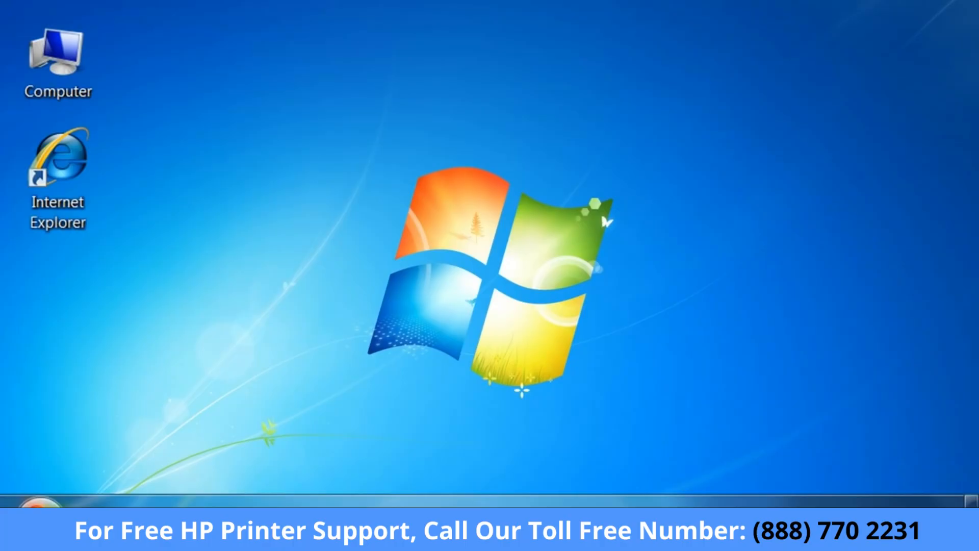
Open Computer Management for this computer and show its Device Manager
{"action": "left_click", "coordinate": [38, 504]}
{"action": "right_click", "coordinate": [375, 192]}
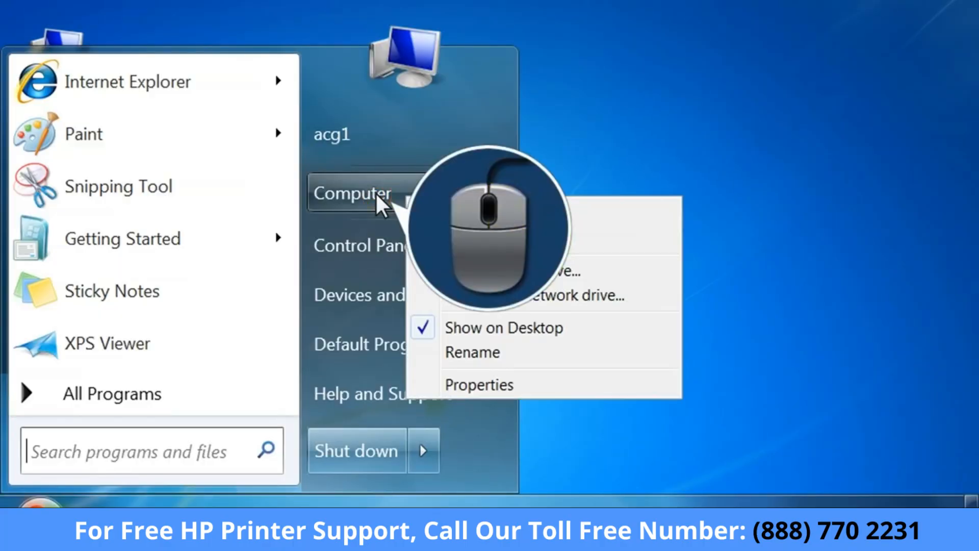
{"action": "left_click", "coordinate": [484, 235]}
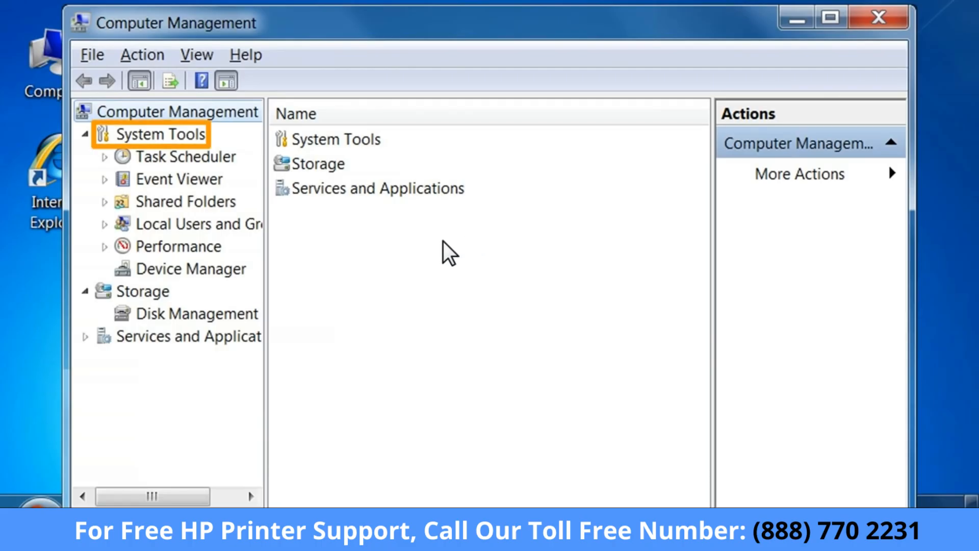
{"action": "left_click", "coordinate": [221, 270]}
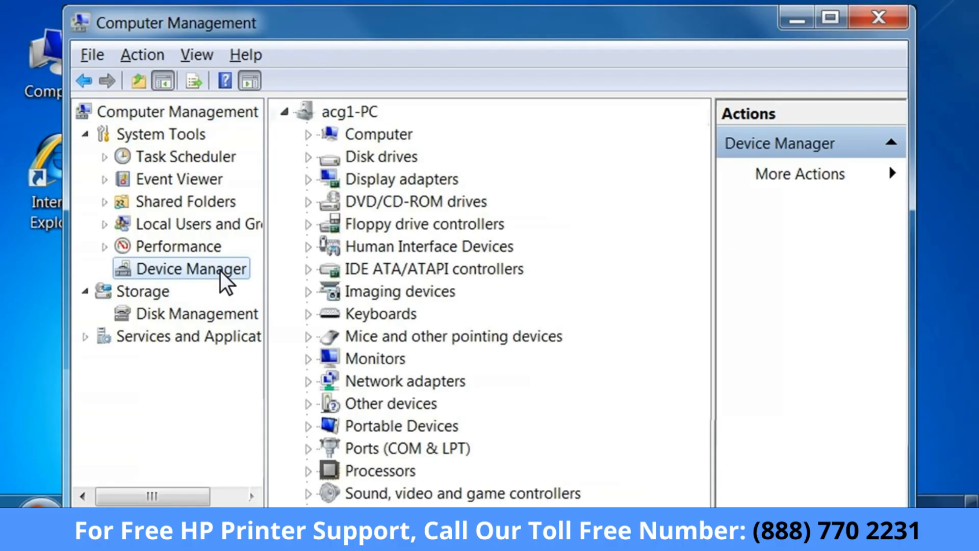
Start a manual driver update for HPDeskjet 990c under Other devices, picking from the computer's driver list with Printers as the device type
{"action": "double_click", "coordinate": [422, 408]}
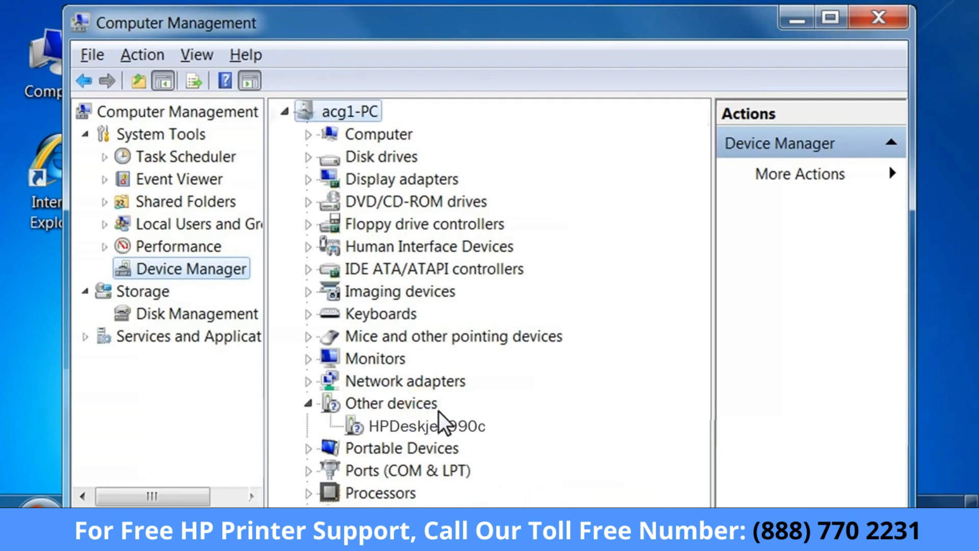
{"action": "right_click", "coordinate": [480, 427]}
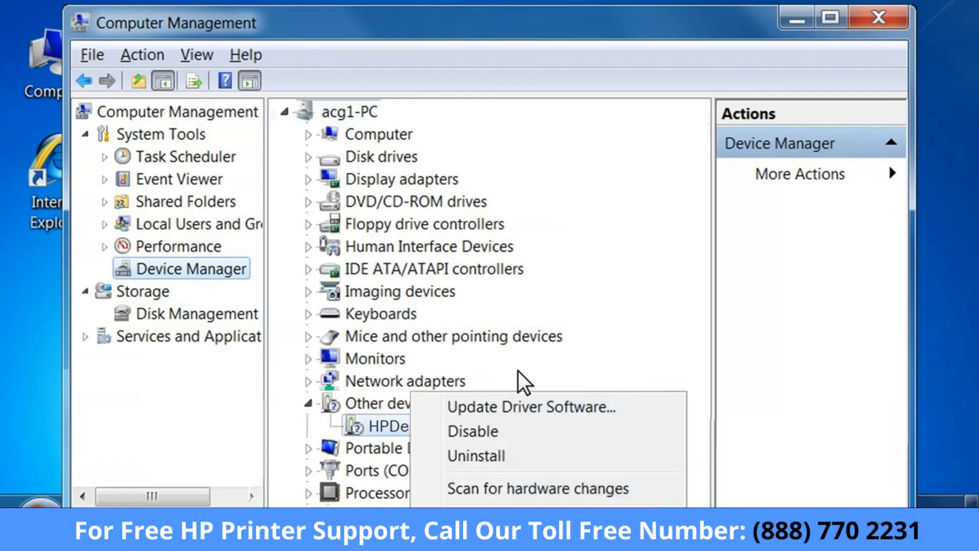
{"action": "left_click", "coordinate": [578, 408]}
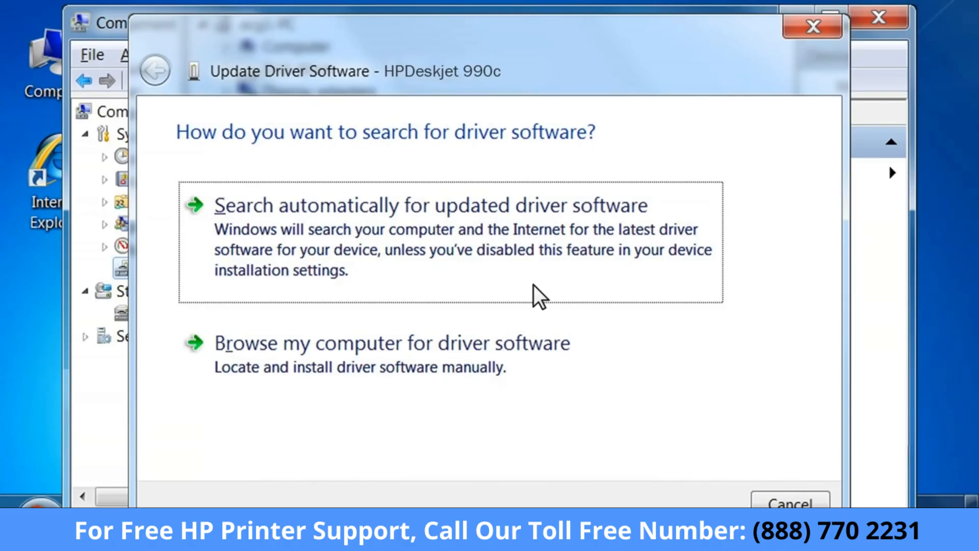
{"action": "left_click", "coordinate": [510, 348]}
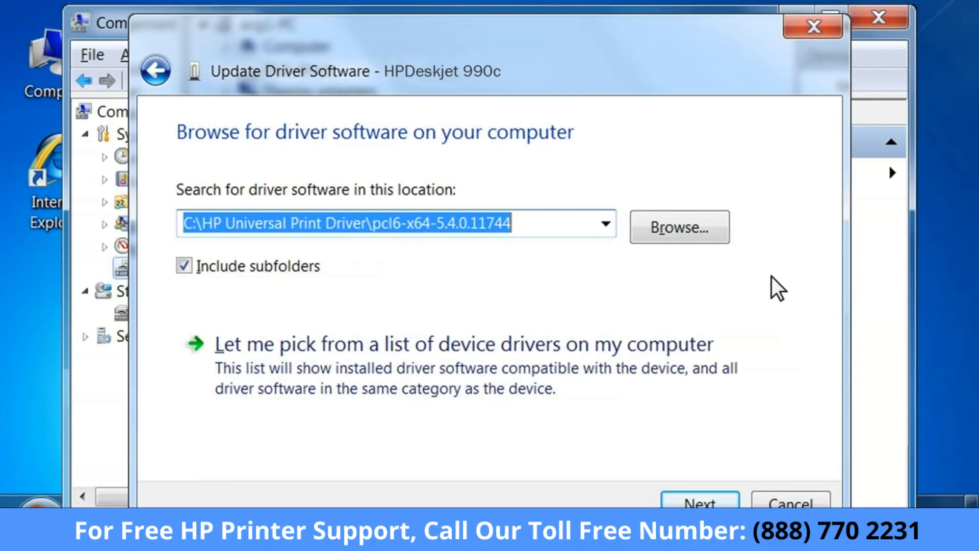
{"action": "left_click", "coordinate": [573, 346]}
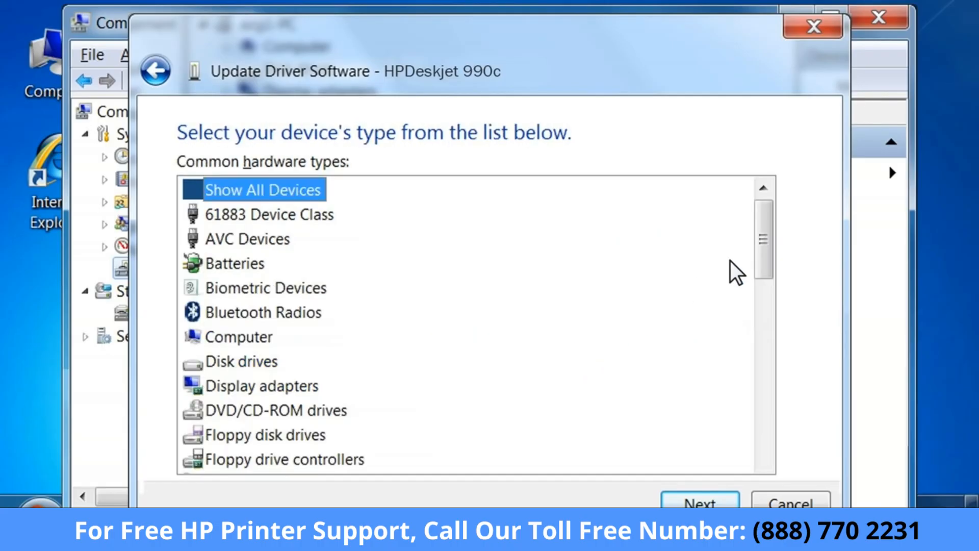
{"action": "left_click_drag", "start_coordinate": [764, 242], "coordinate": [765, 423]}
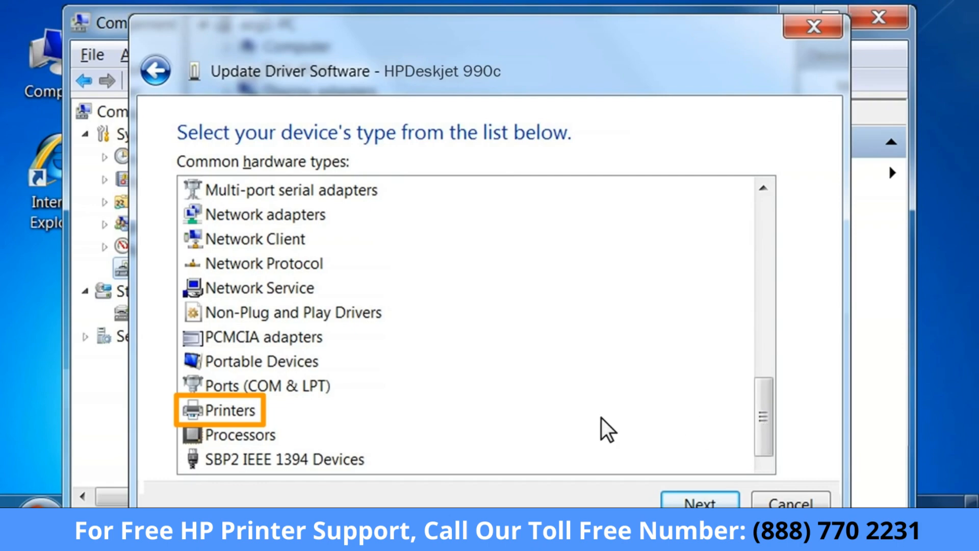
{"action": "left_click", "coordinate": [242, 411]}
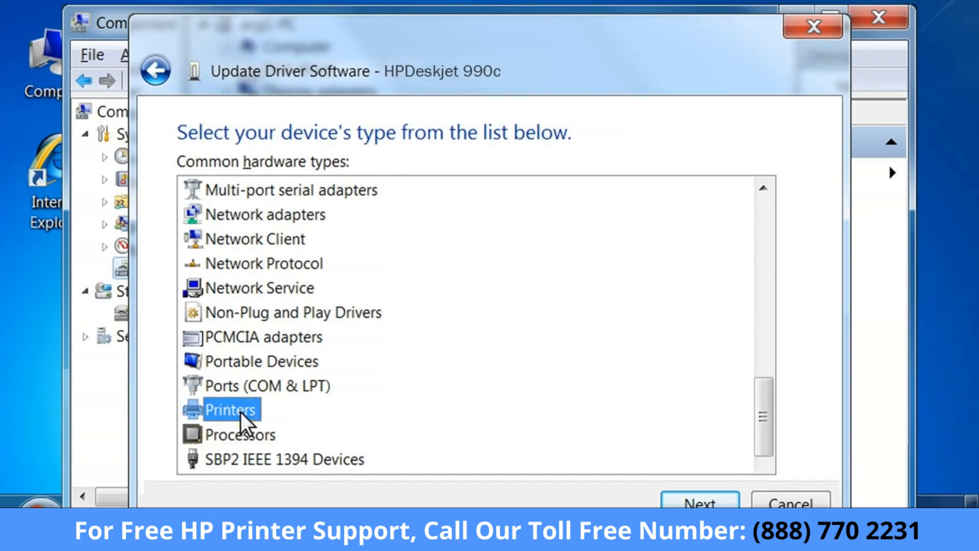
{"action": "left_click", "coordinate": [710, 503]}
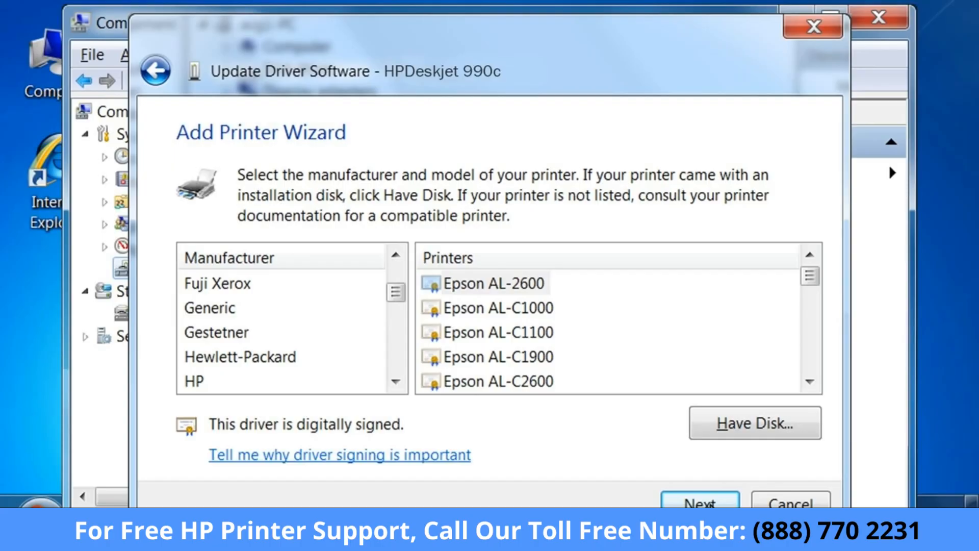
Select the HP driver hp deskjet 990c for the update and agree to install it despite the compatibility warning
{"action": "left_click", "coordinate": [196, 382]}
{"action": "left_click_drag", "start_coordinate": [810, 277], "coordinate": [573, 361]}
{"action": "left_click", "coordinate": [542, 356]}
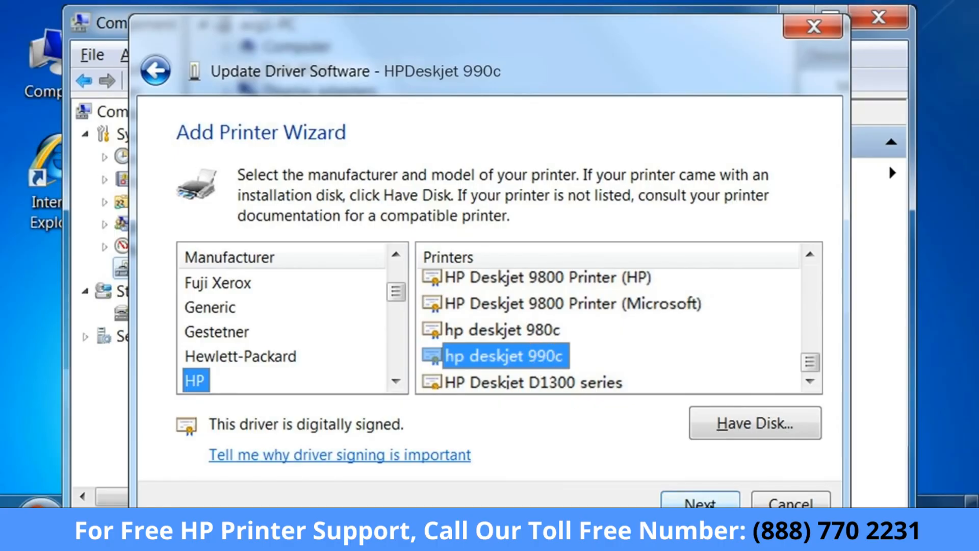
{"action": "left_click", "coordinate": [704, 502]}
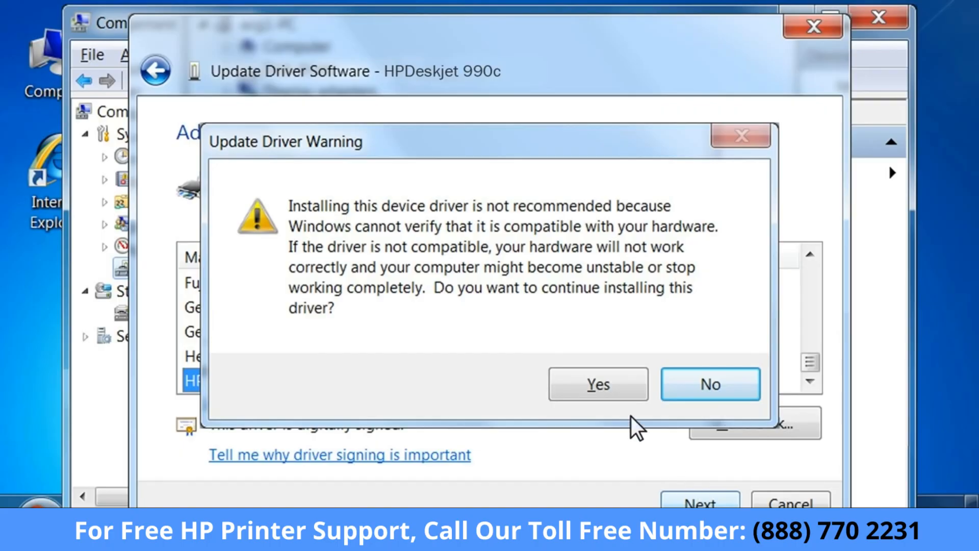
{"action": "left_click", "coordinate": [604, 386]}
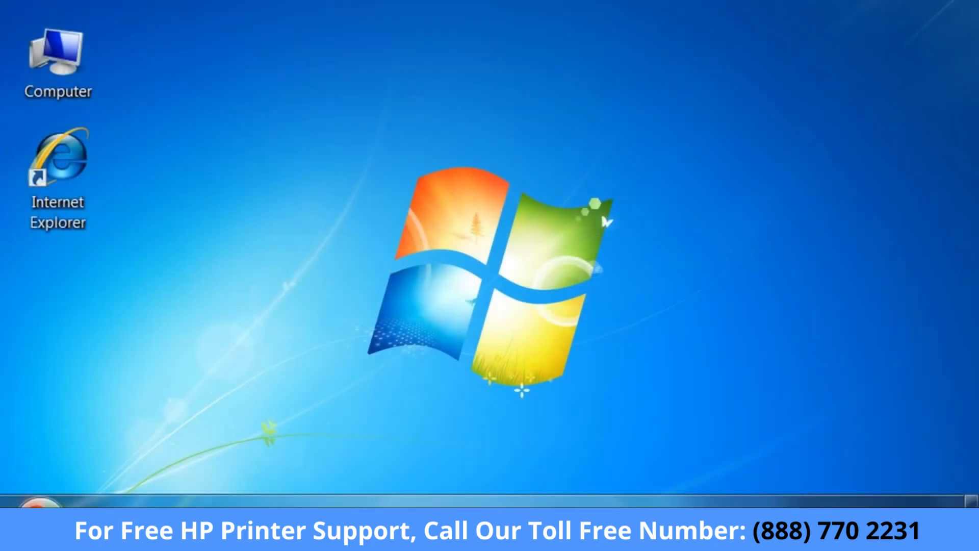
Print a test page from the printer properties of hp deskjet 6122 under Devices and Printers
{"action": "left_click", "coordinate": [38, 503]}
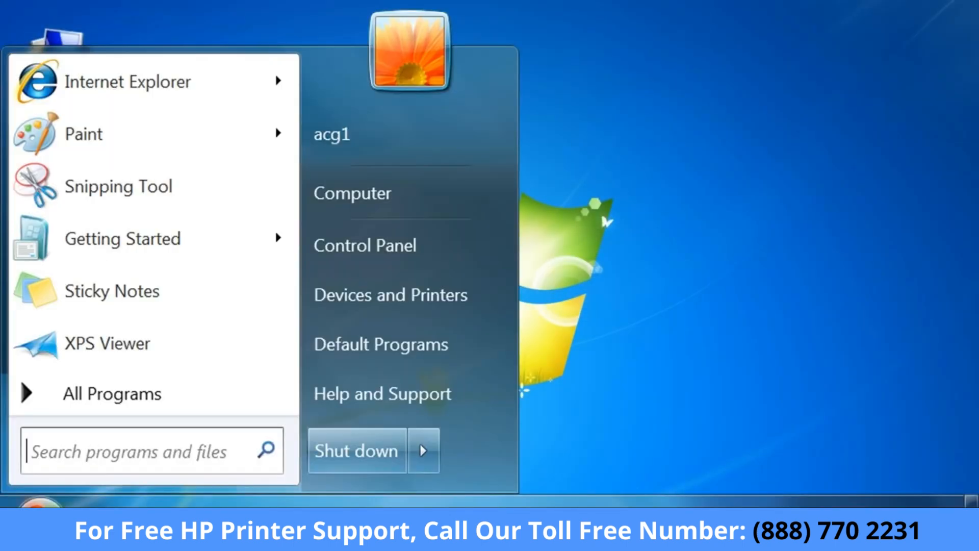
{"action": "left_click", "coordinate": [450, 295]}
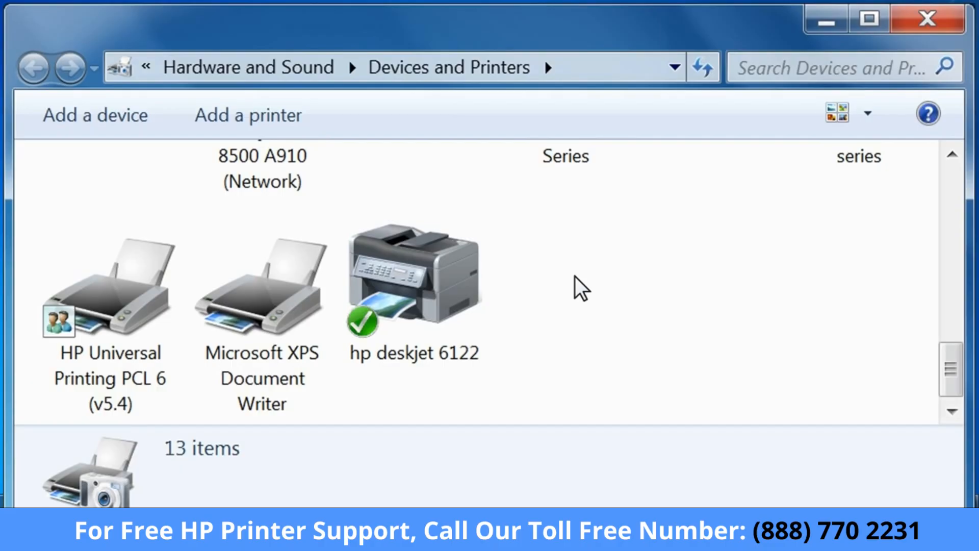
{"action": "right_click", "coordinate": [457, 275]}
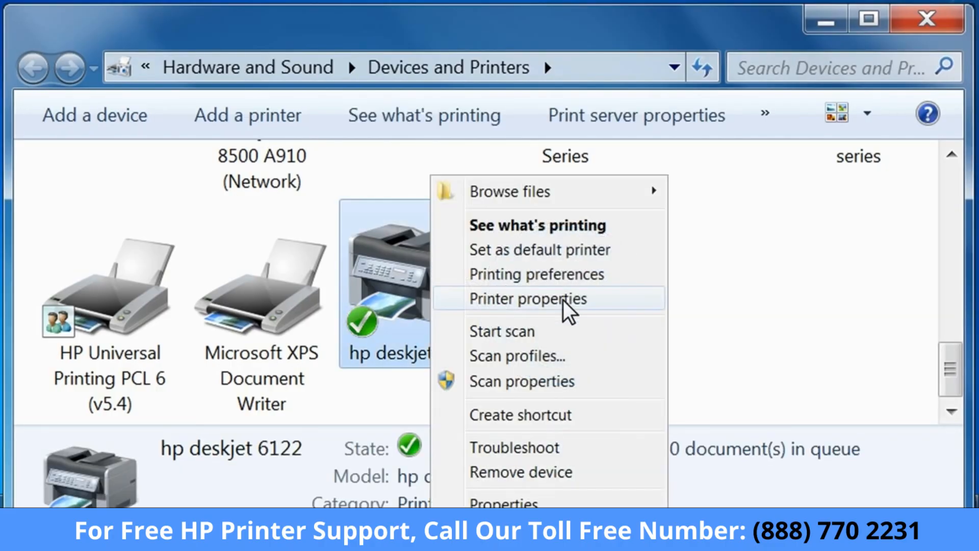
{"action": "left_click", "coordinate": [563, 300]}
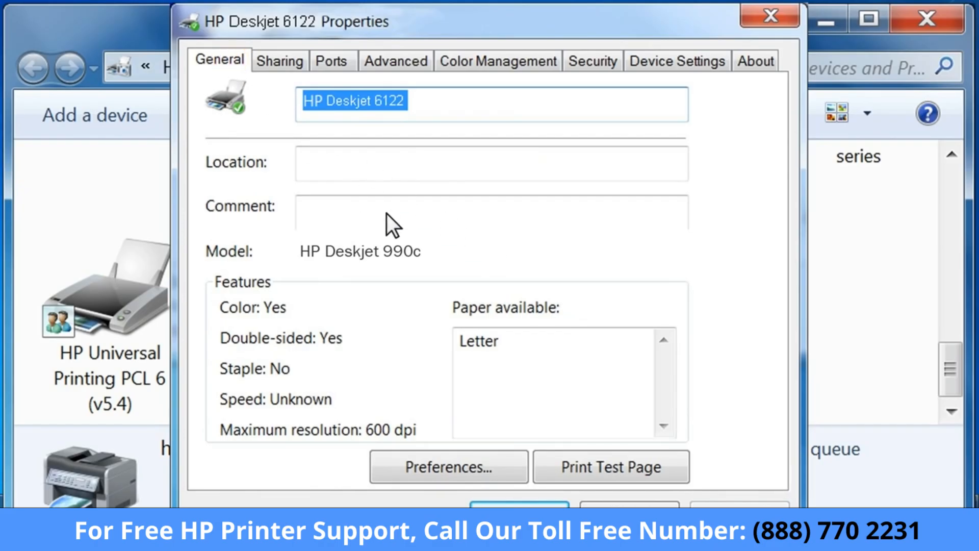
{"action": "left_click", "coordinate": [649, 467]}
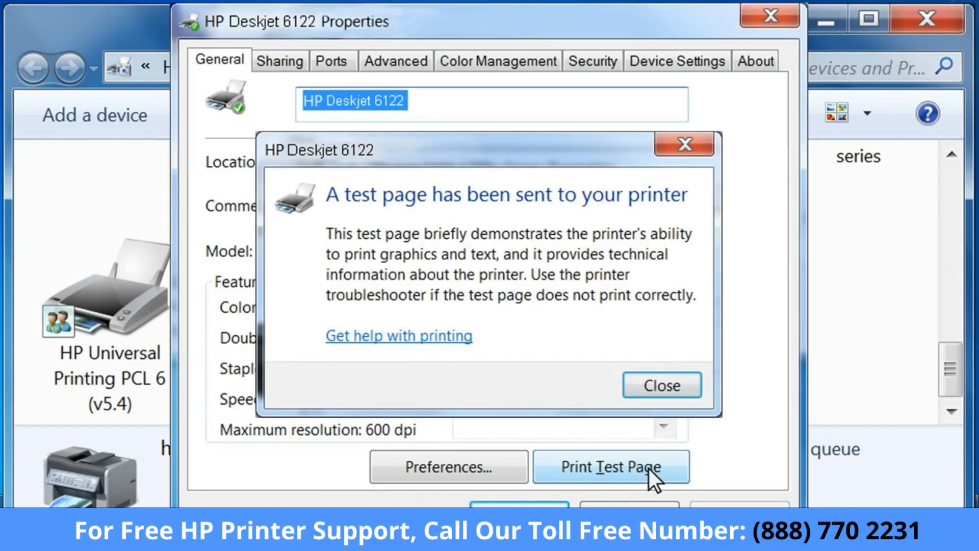